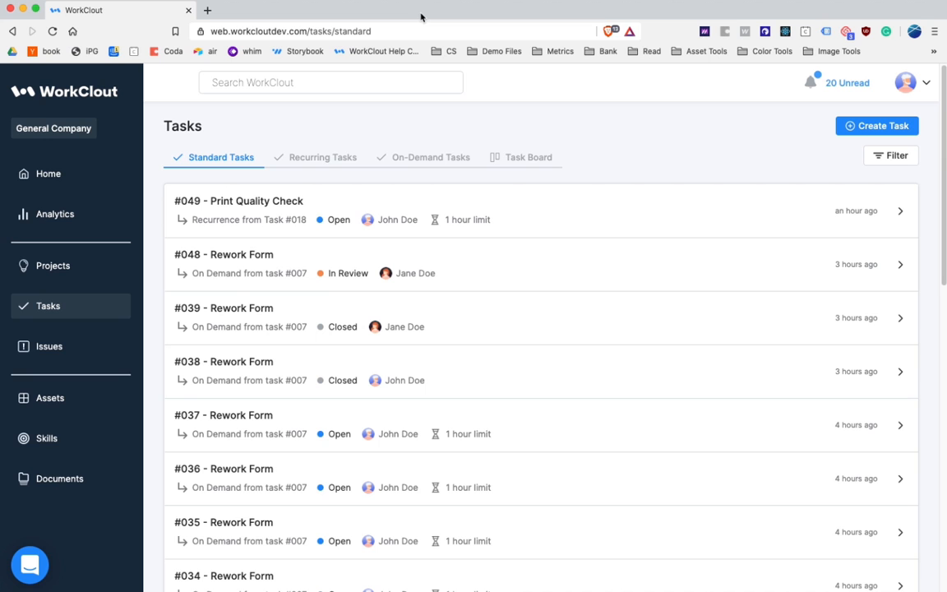
Step: Browse the standard and on-demand task lists, and inspect the details of the Rework Area task
scroll(391, 337, down, 1)
scroll(392, 350, down, 10)
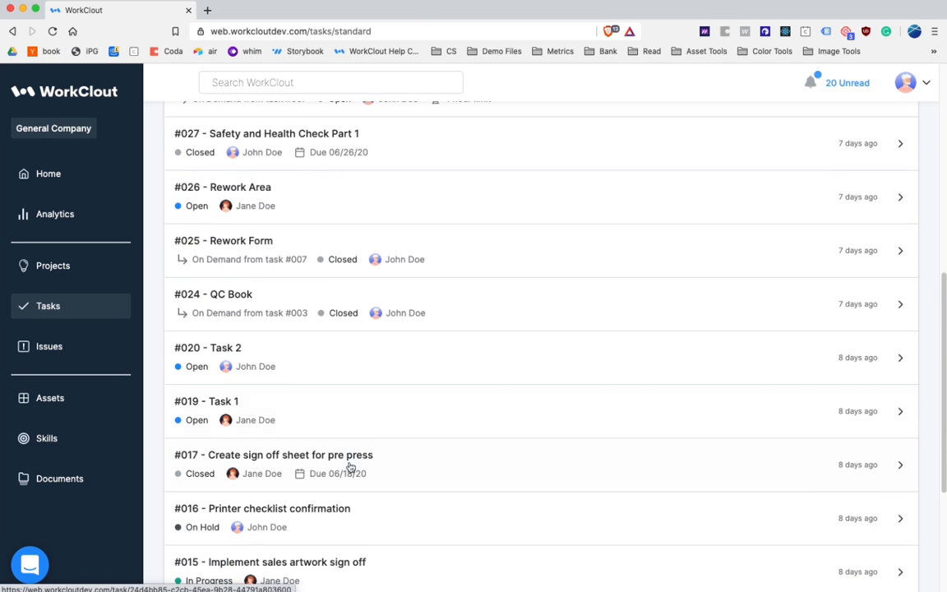
scroll(351, 463, down, 5)
scroll(350, 458, up, 15)
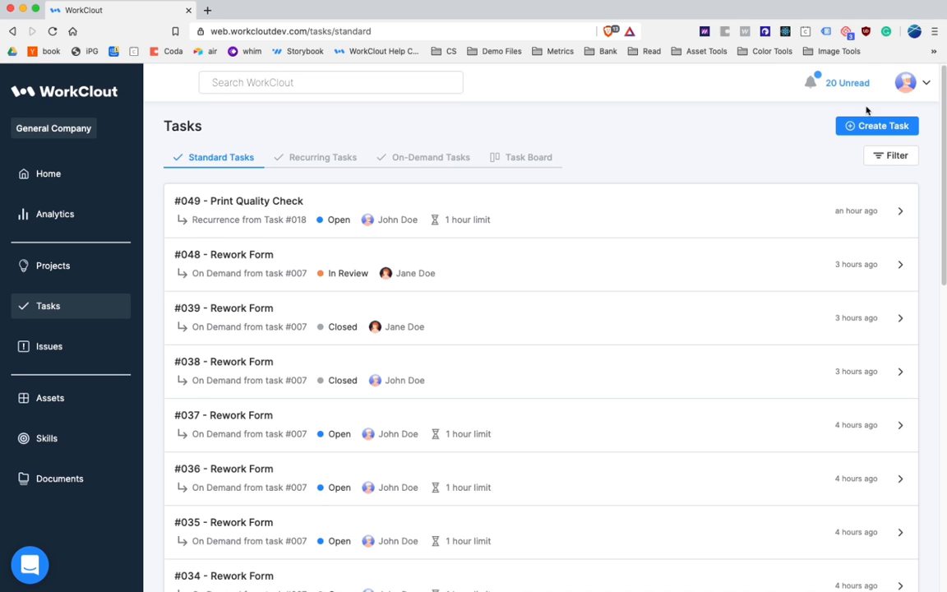
scroll(324, 381, down, 5)
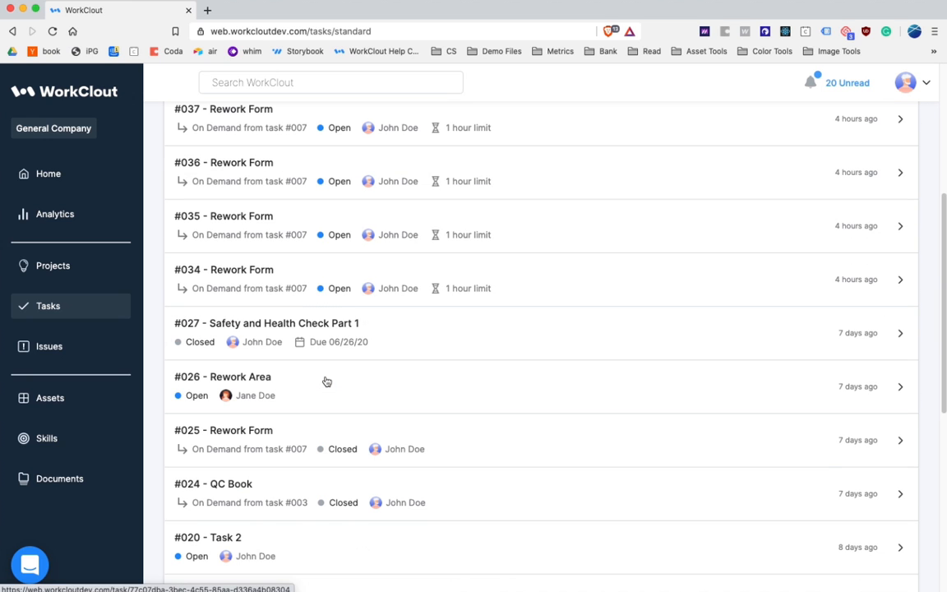
click(326, 382)
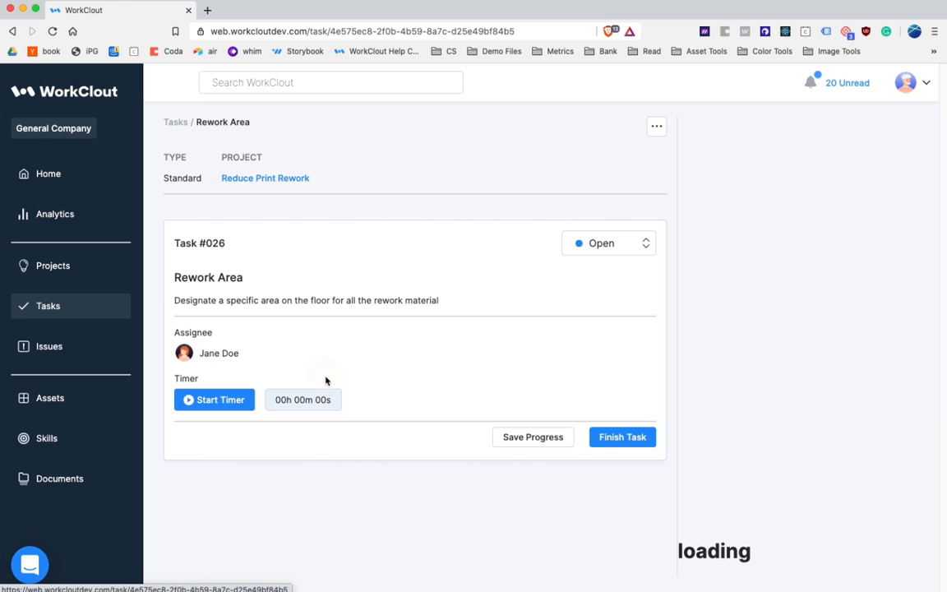
click(169, 122)
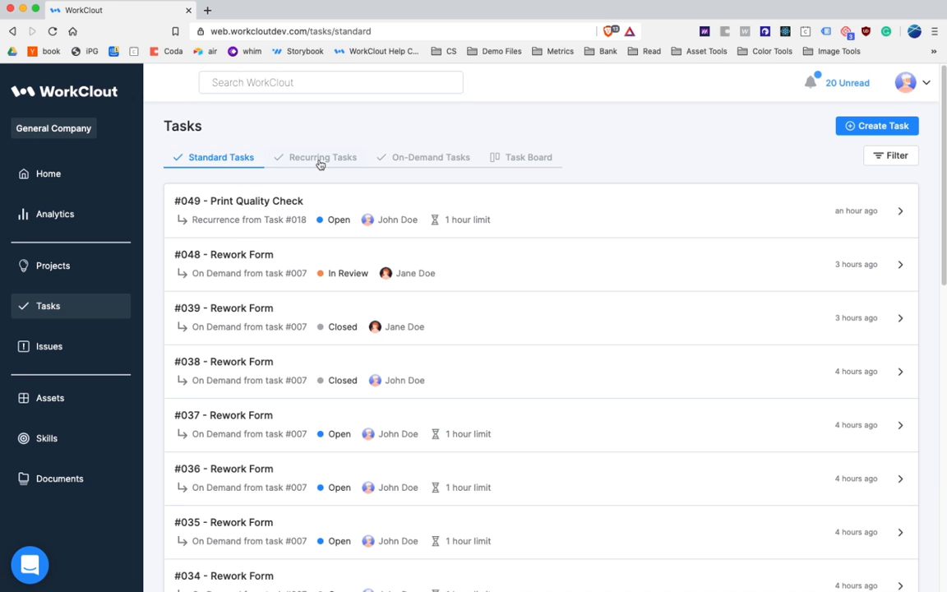
click(402, 159)
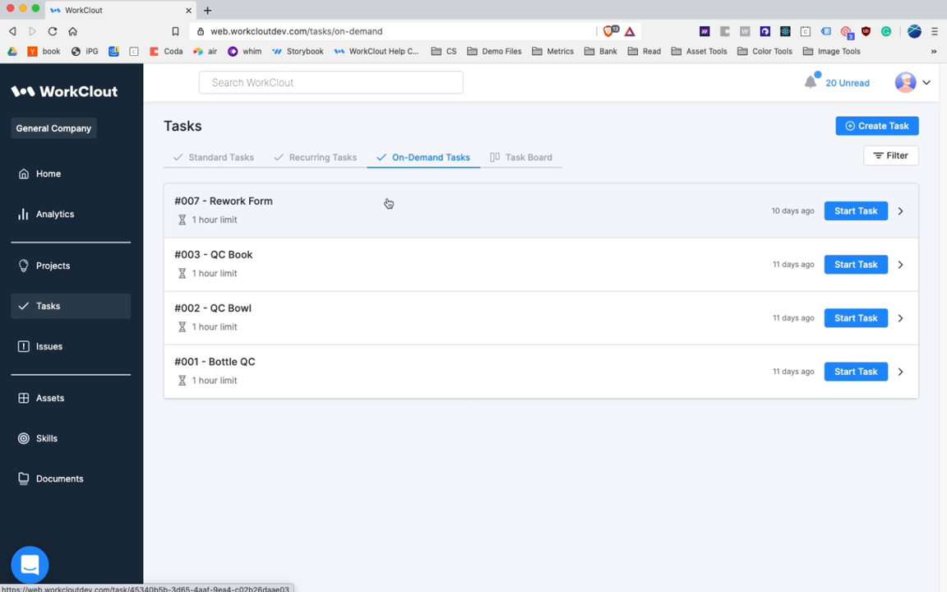
Step: Start creating a new task of the Standard type and name it "Safety Walk"
click(864, 125)
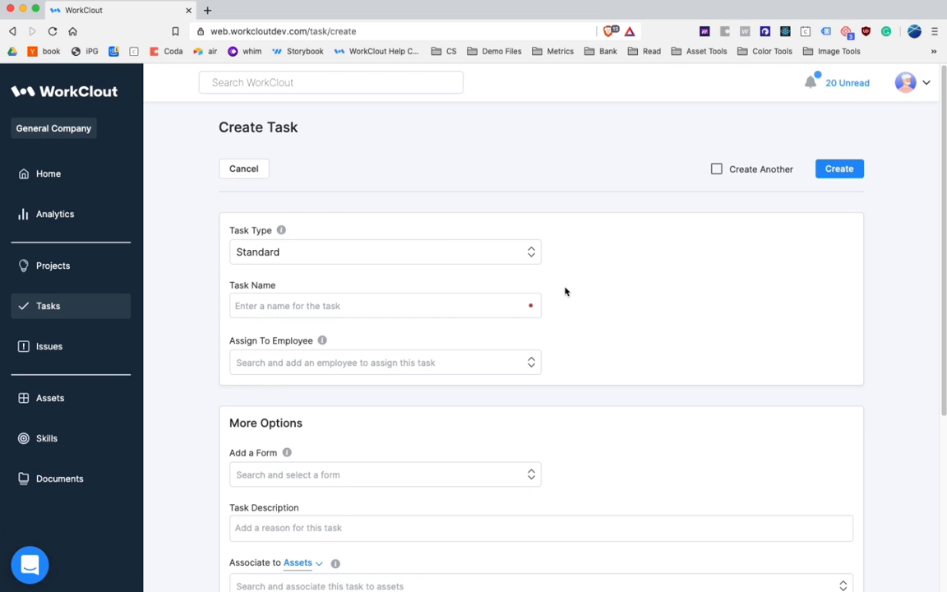
scroll(565, 292, down, 1)
scroll(565, 292, up, 1)
click(473, 308)
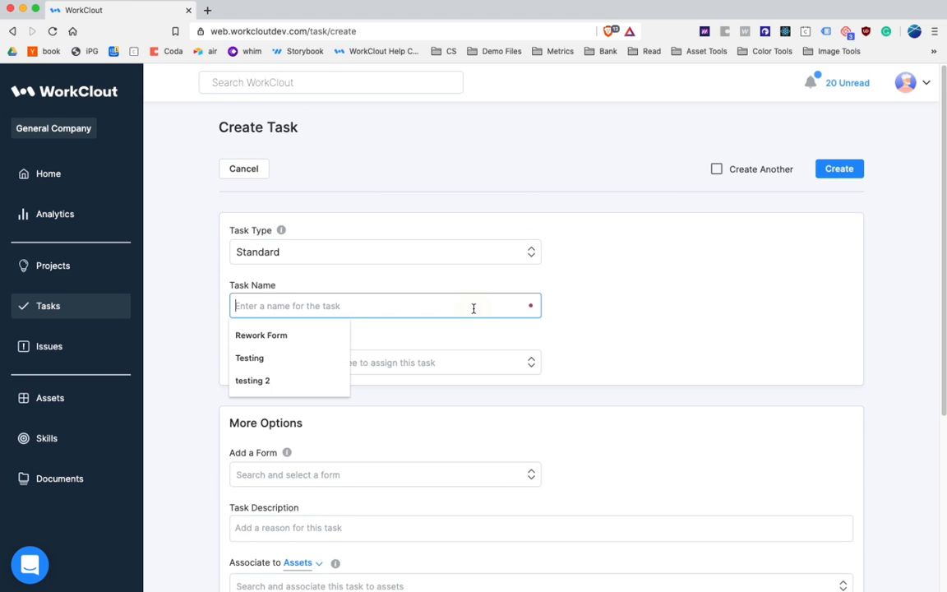
text(Safety WAlk)
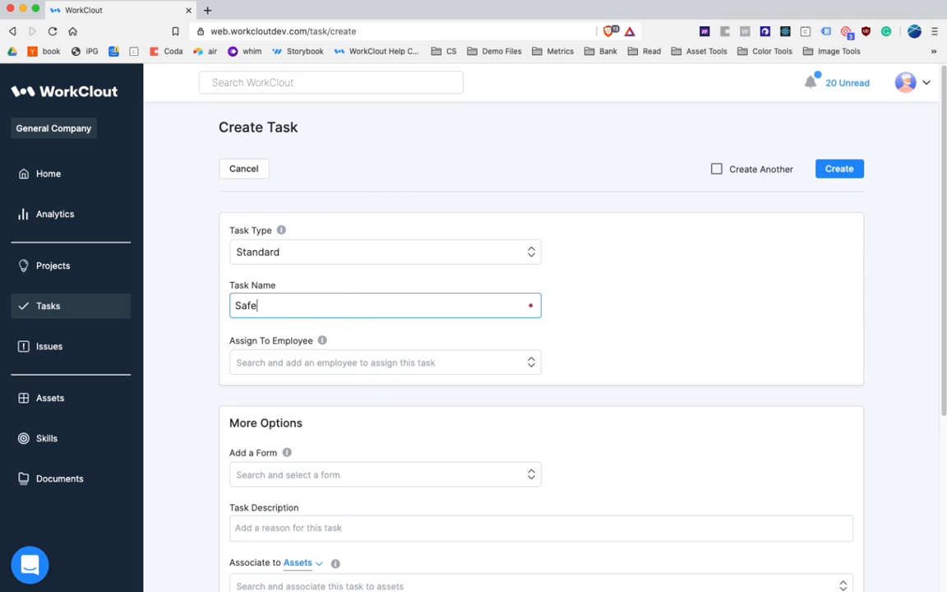
key(BackSpace)
key(BackSpace)
key(BackSpace)
text(alk)
Step: Attach the "Safety and Health Program OSHA" form to the new task
click(458, 368)
click(416, 372)
scroll(418, 383, down, 2)
scroll(418, 391, down, 2)
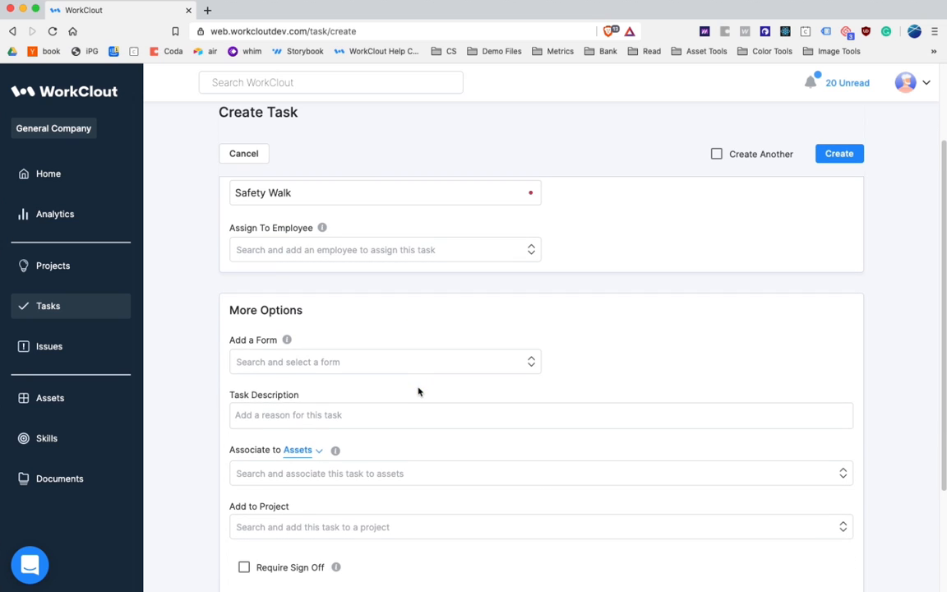
click(424, 364)
click(386, 481)
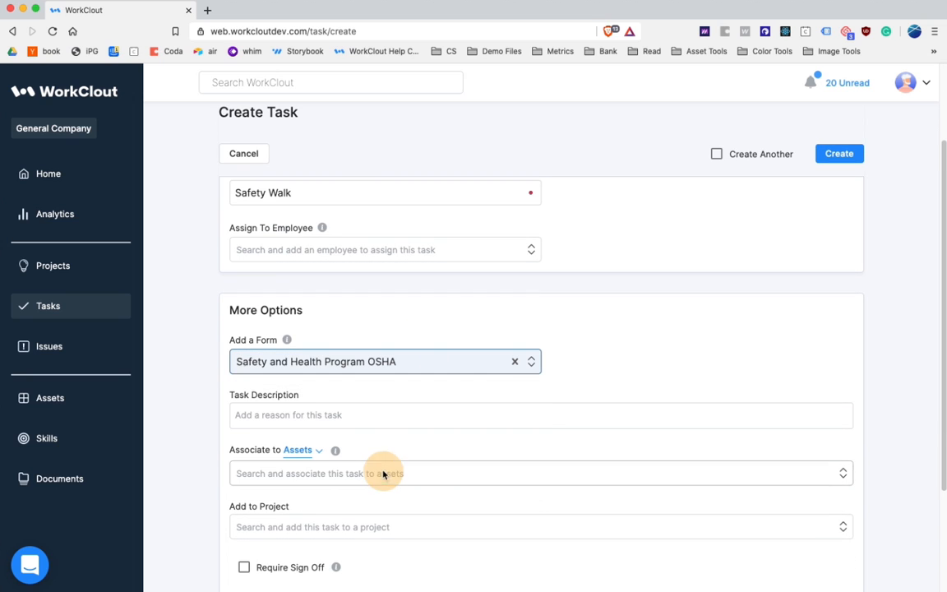
Step: Assign the Safety Walk task to the first employee offered in the employee list
scroll(375, 420, down, 2)
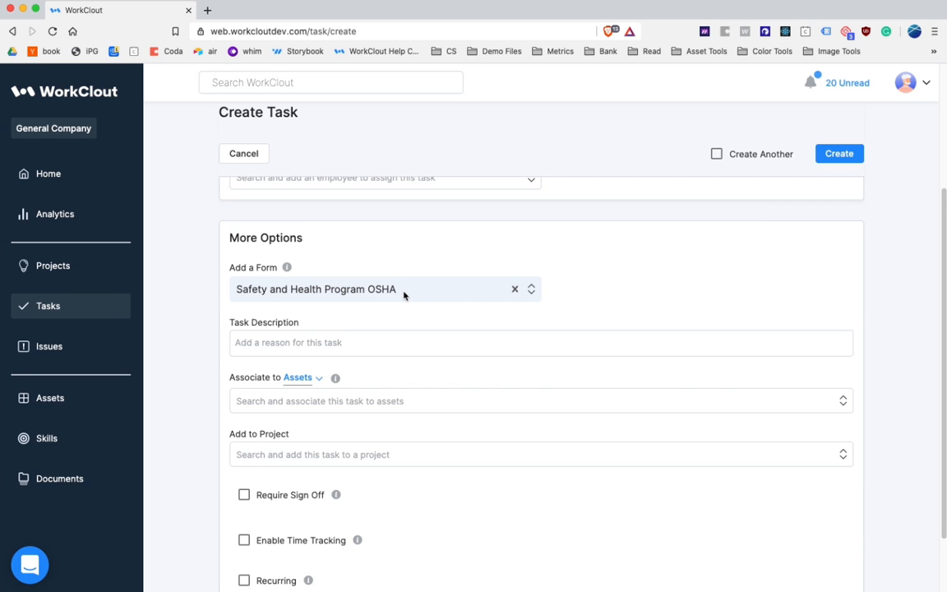
scroll(404, 294, up, 1)
click(422, 219)
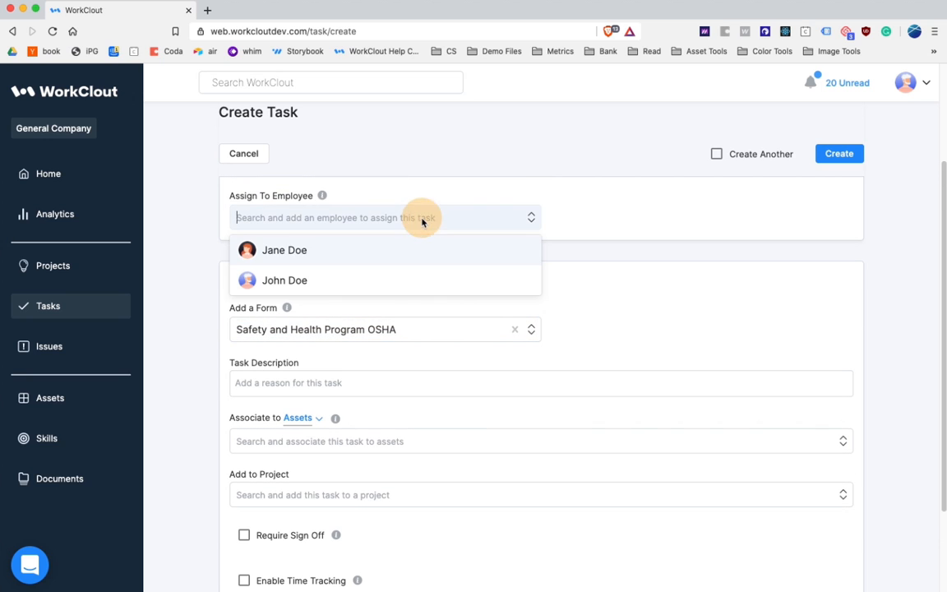
click(410, 258)
Step: Enter the task description "Please complete this safety form for this task"
scroll(410, 259, up, 3)
scroll(425, 387, down, 4)
scroll(426, 389, down, 1)
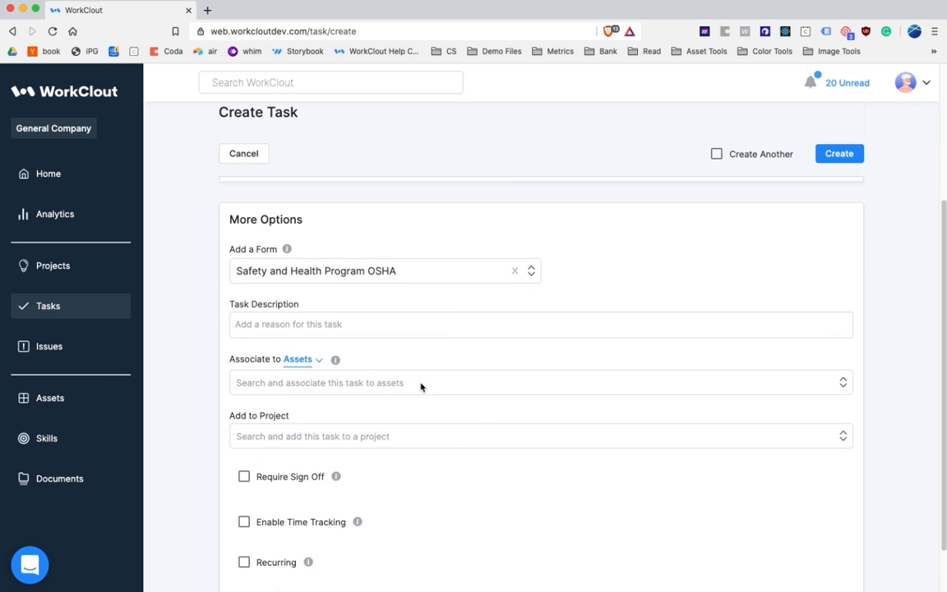
click(369, 318)
text(P)
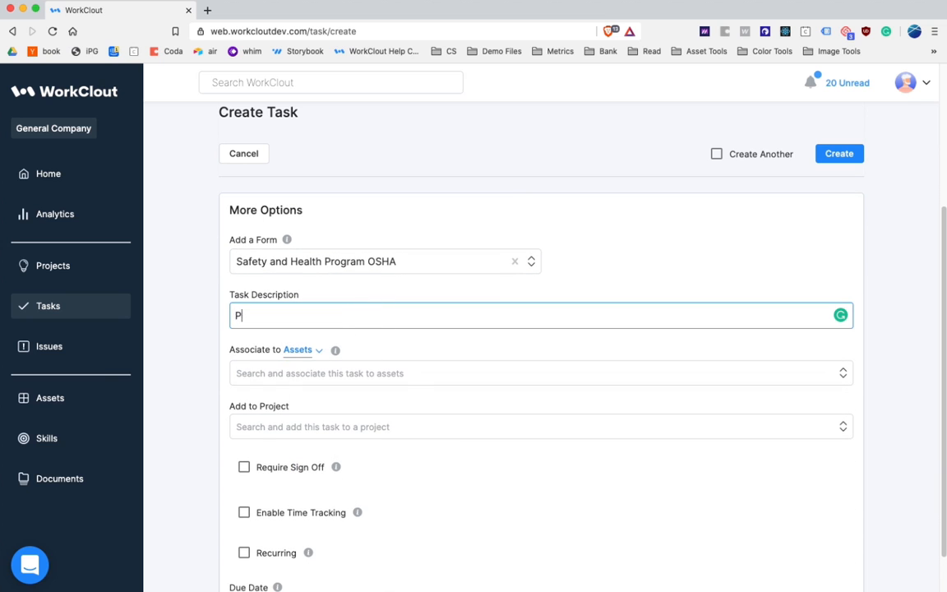
text(lease complete this )
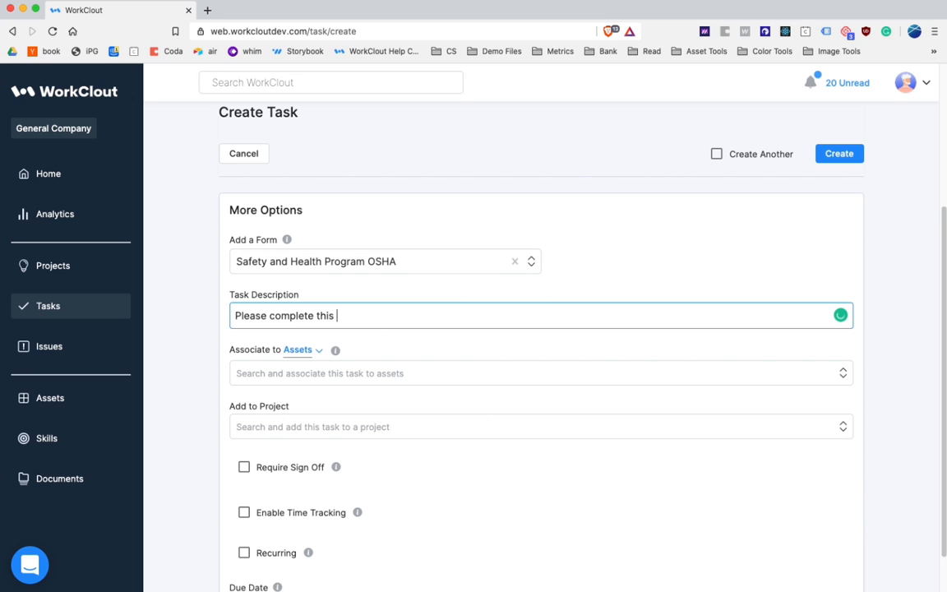
text(safety form for this task)
click(211, 317)
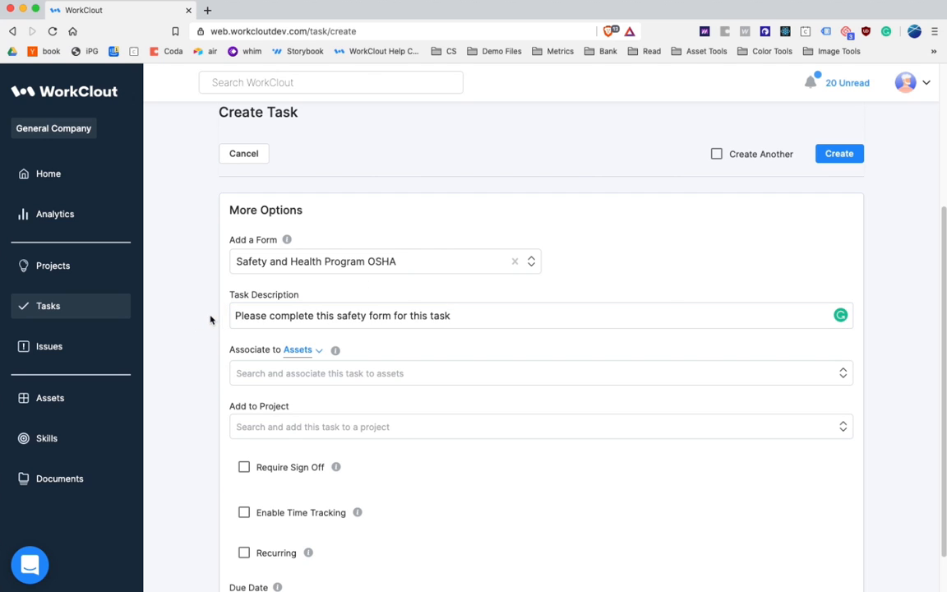
Step: Associate the task with three equipment assets: Blue Packaging Machine, Green CNC Machine and Red Filling Machine
click(469, 374)
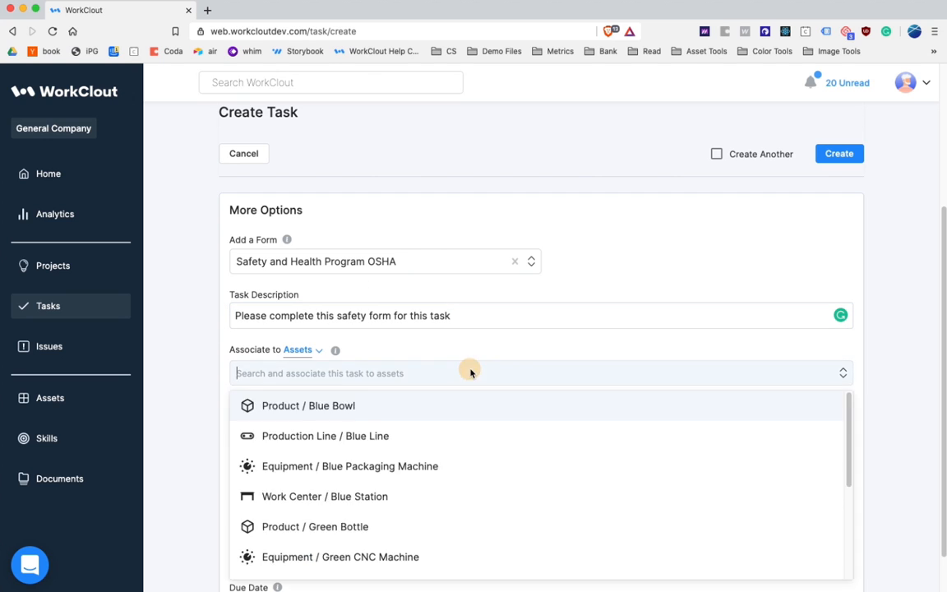
click(455, 466)
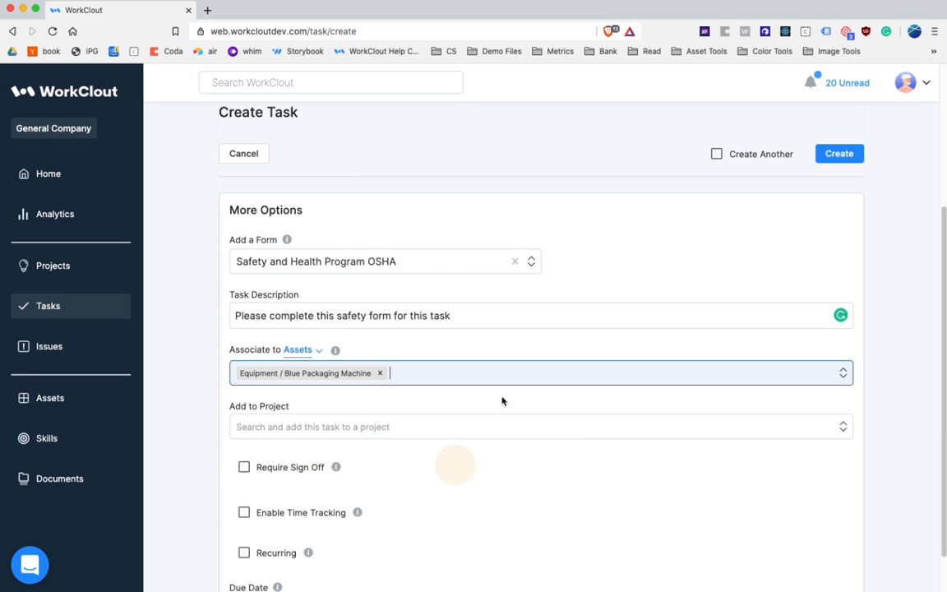
click(510, 383)
click(422, 527)
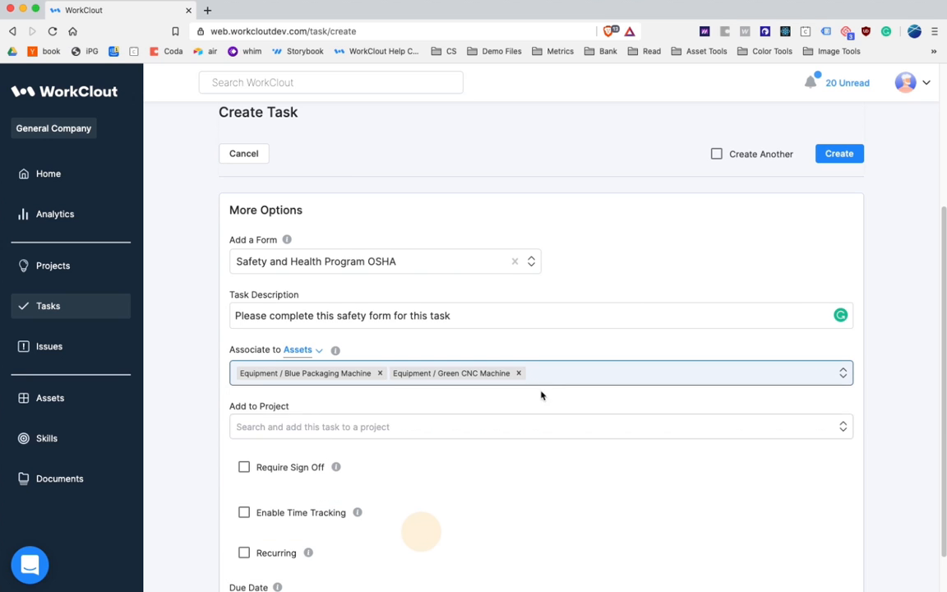
click(570, 377)
scroll(469, 530, down, 3)
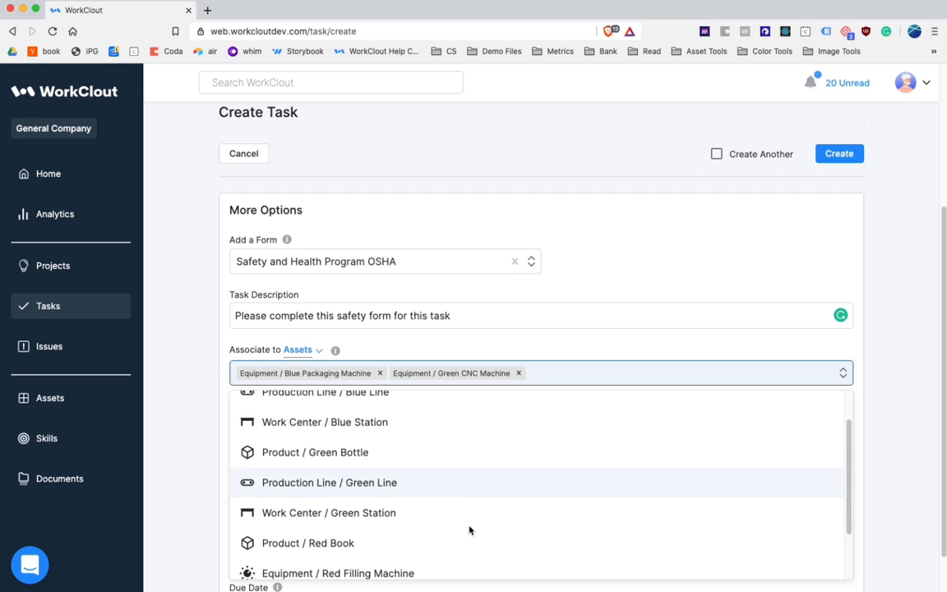
click(469, 530)
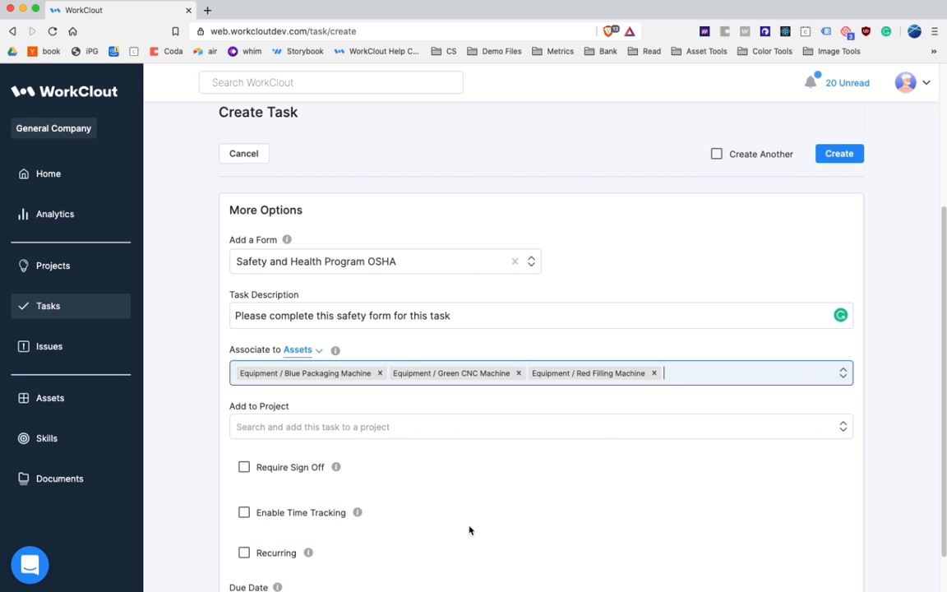
click(469, 530)
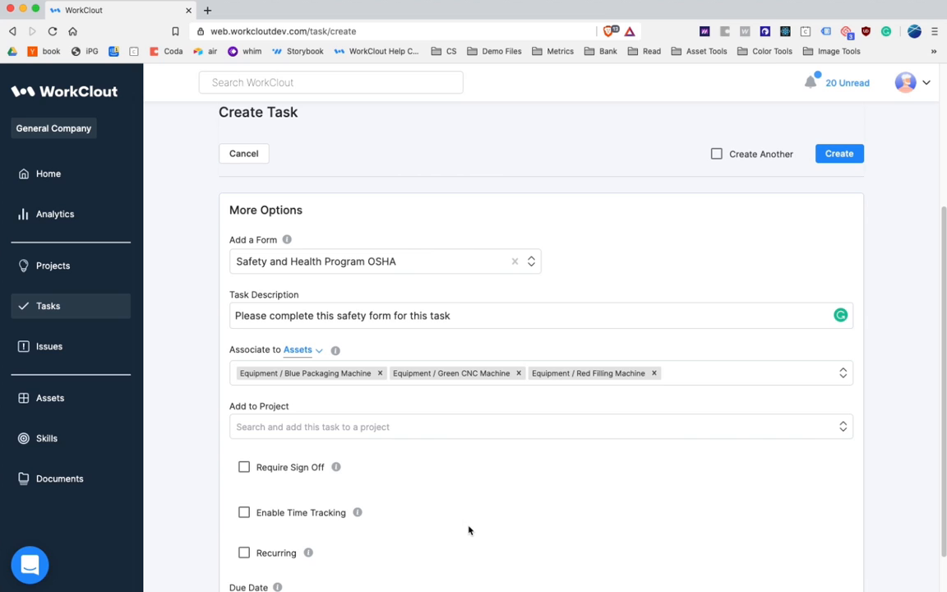
Step: Search projects for "Safety" and add the task to "Reduce the number of safety incidents on the press machine"
click(480, 433)
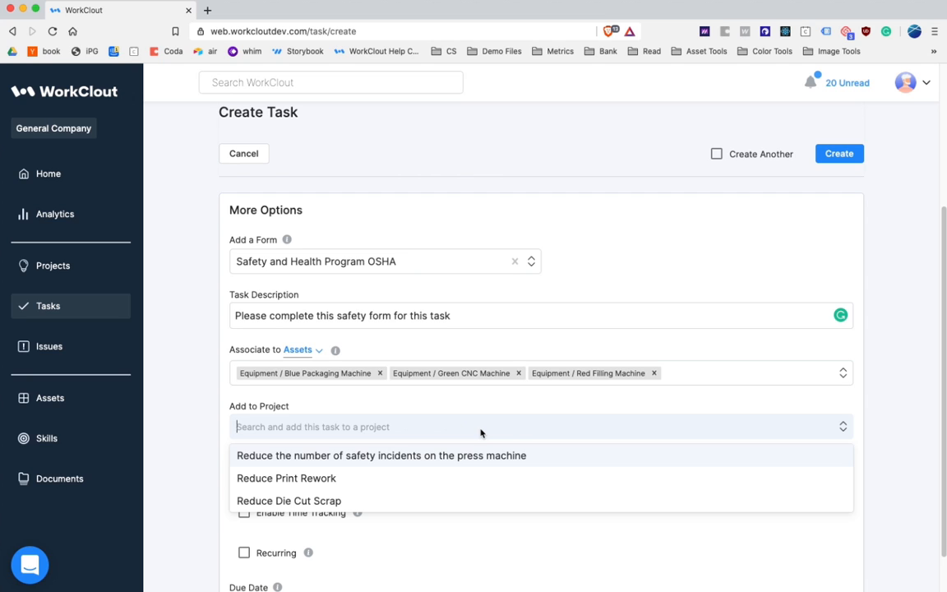
text(Safety)
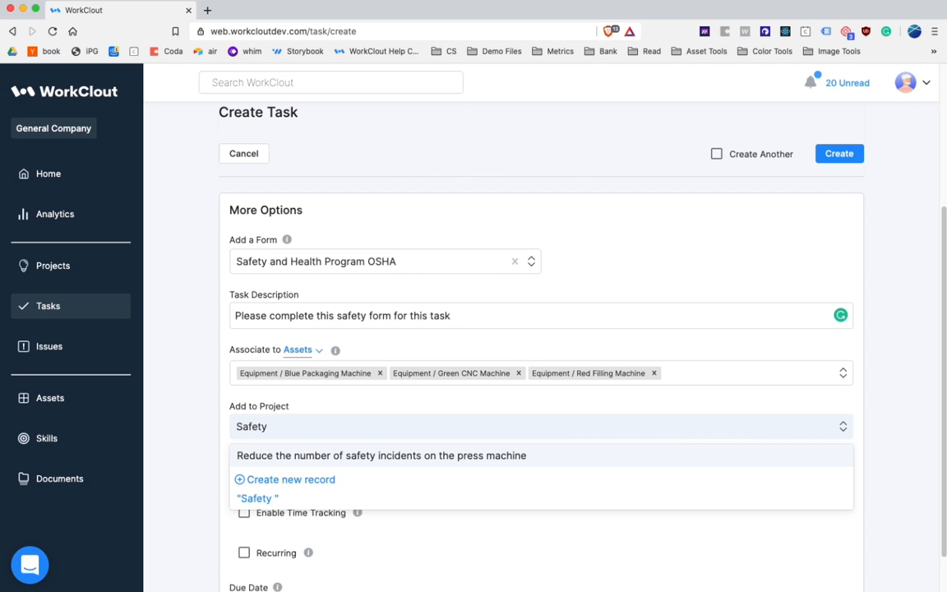
key(Return)
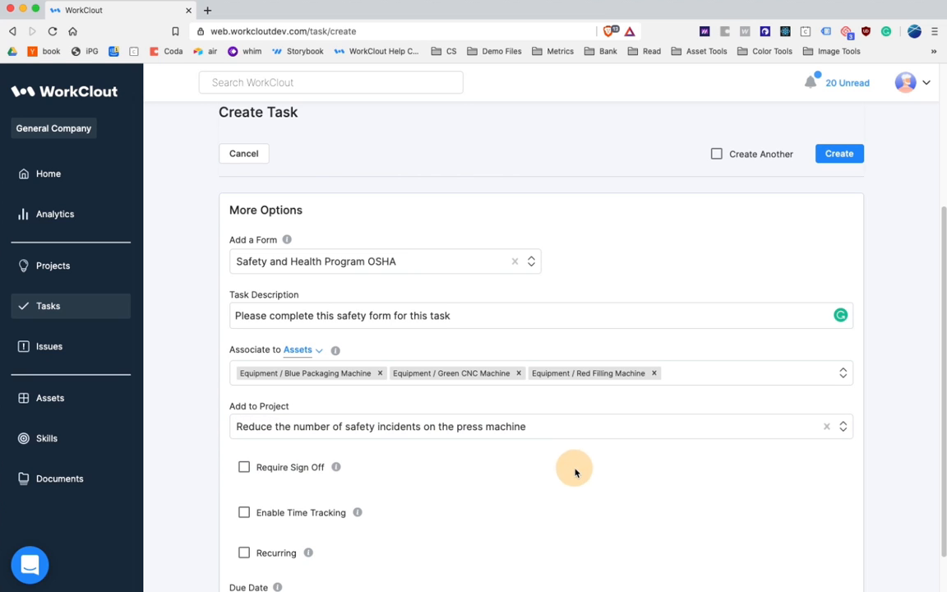
Step: Require sign-off for the task and make the second listed employee responsible for it
click(277, 468)
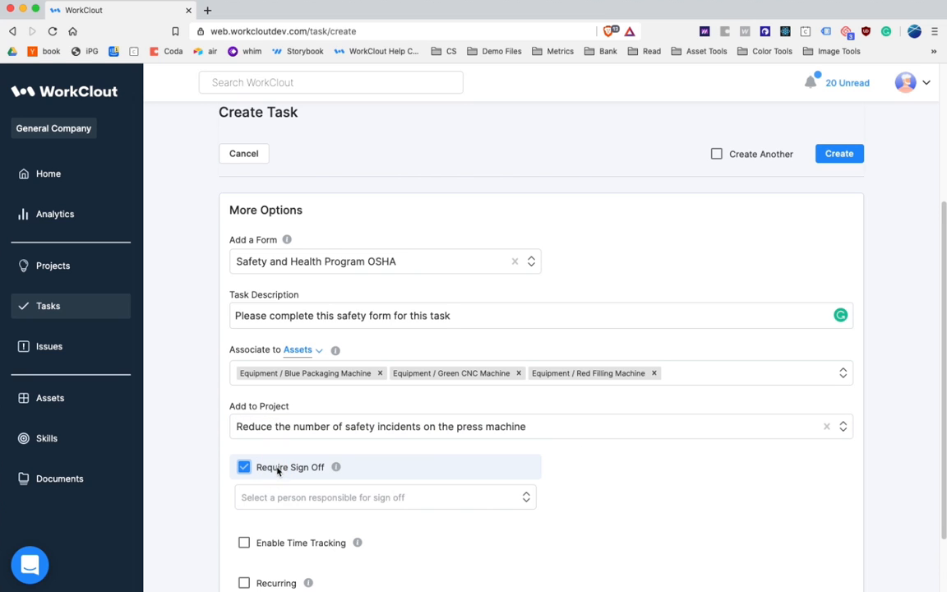
click(278, 497)
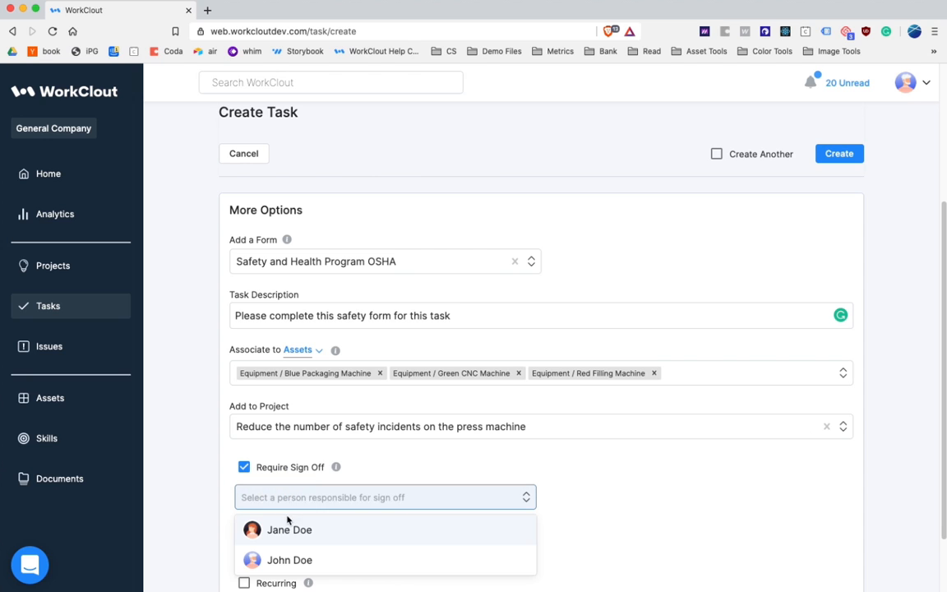
click(263, 558)
click(621, 513)
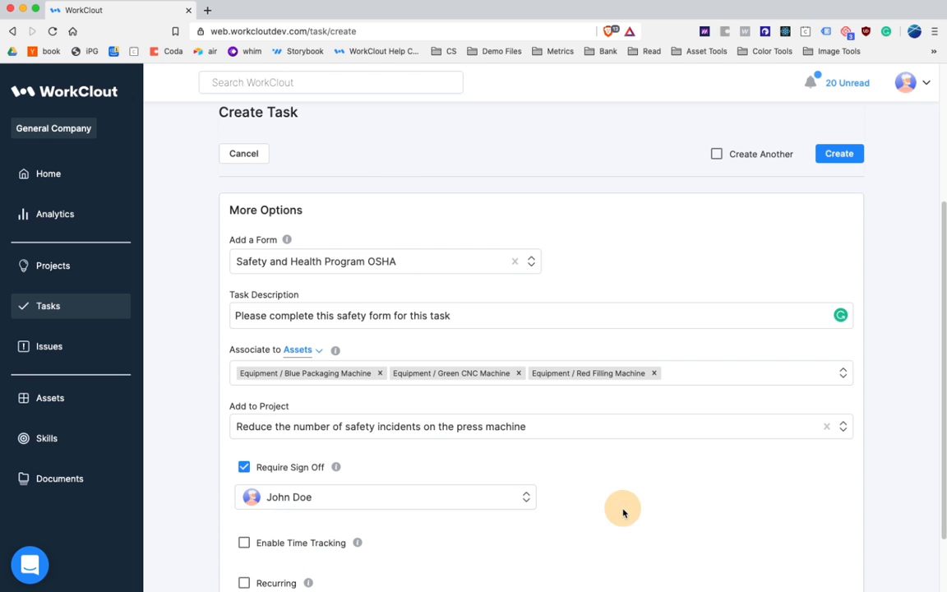
Step: Enable time tracking for the Safety Walk task and check what the option does
scroll(622, 512, down, 2)
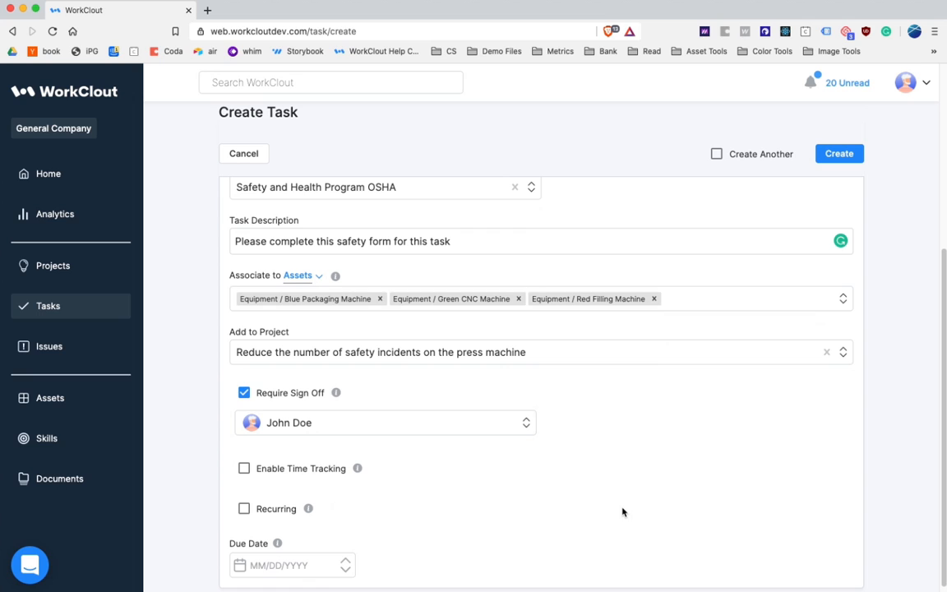
mouse_move(337, 392)
click(340, 475)
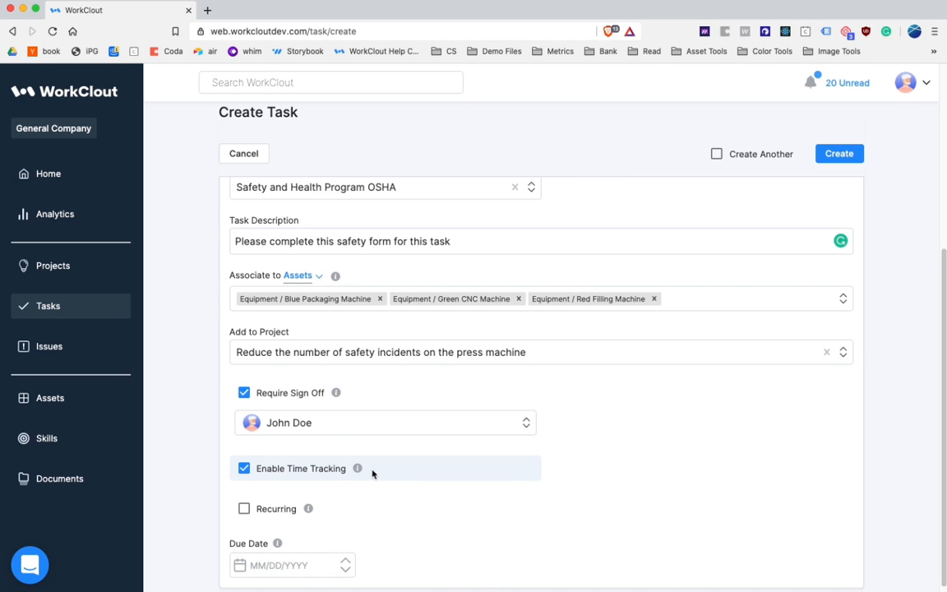
mouse_move(358, 469)
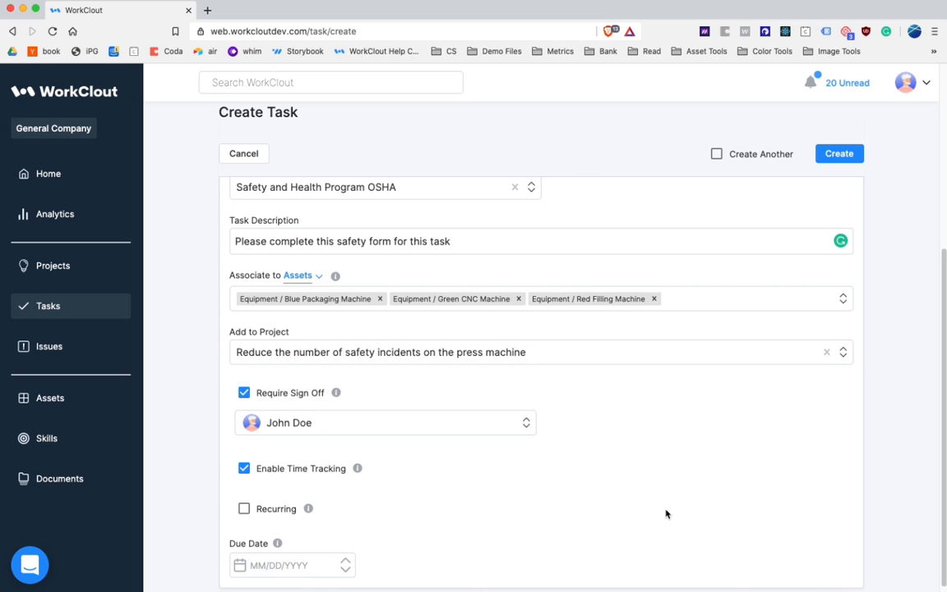
Step: Set the due date of the Safety Walk task to 06/26/2020
scroll(744, 500, down, 1)
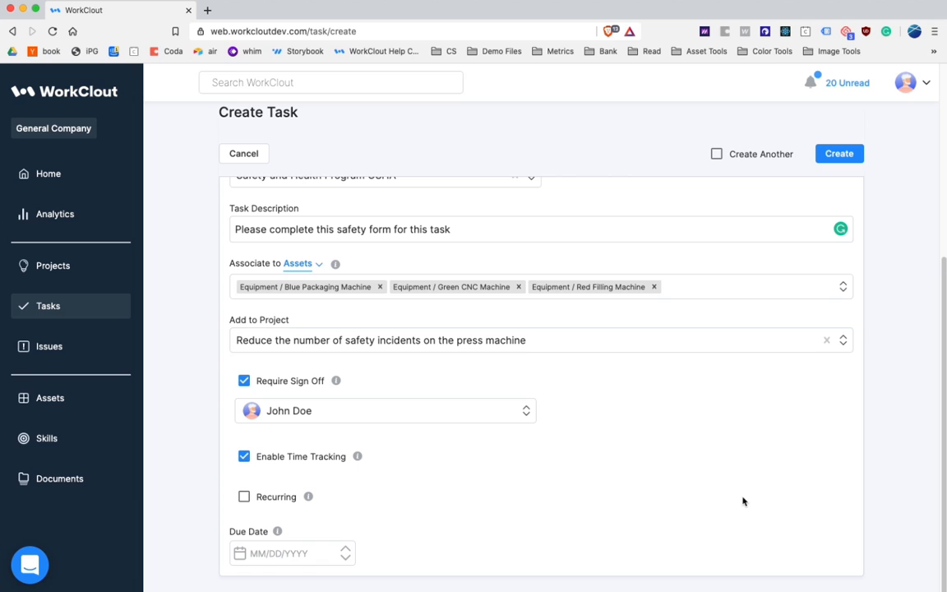
click(274, 556)
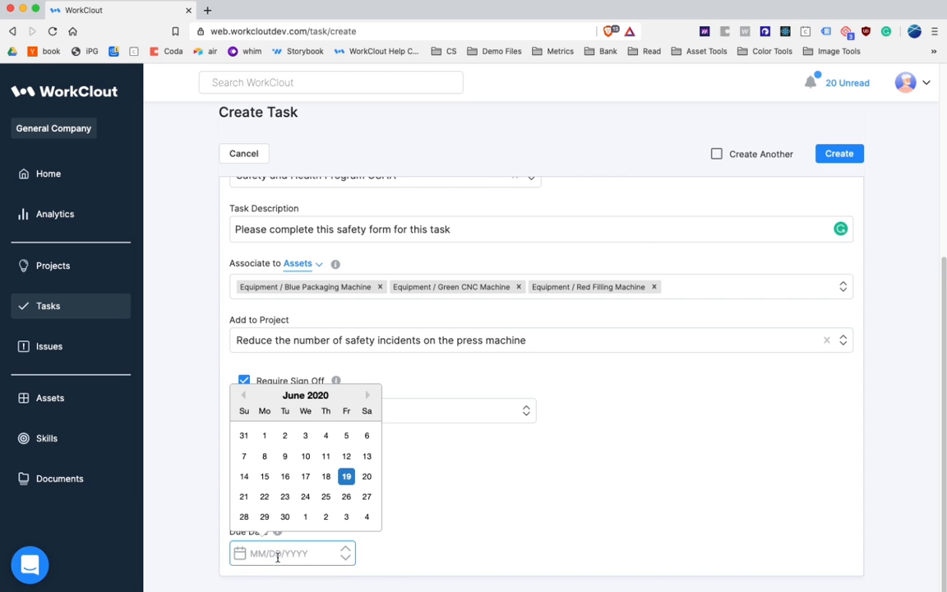
click(346, 496)
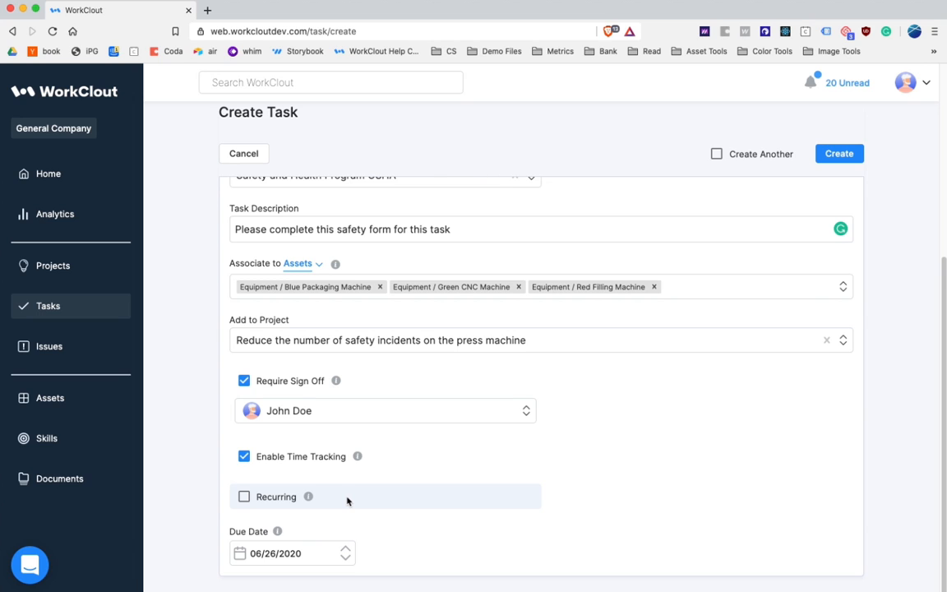
Step: Make the Safety Walk task recurring with a lead time of 1 hour
mouse_move(277, 532)
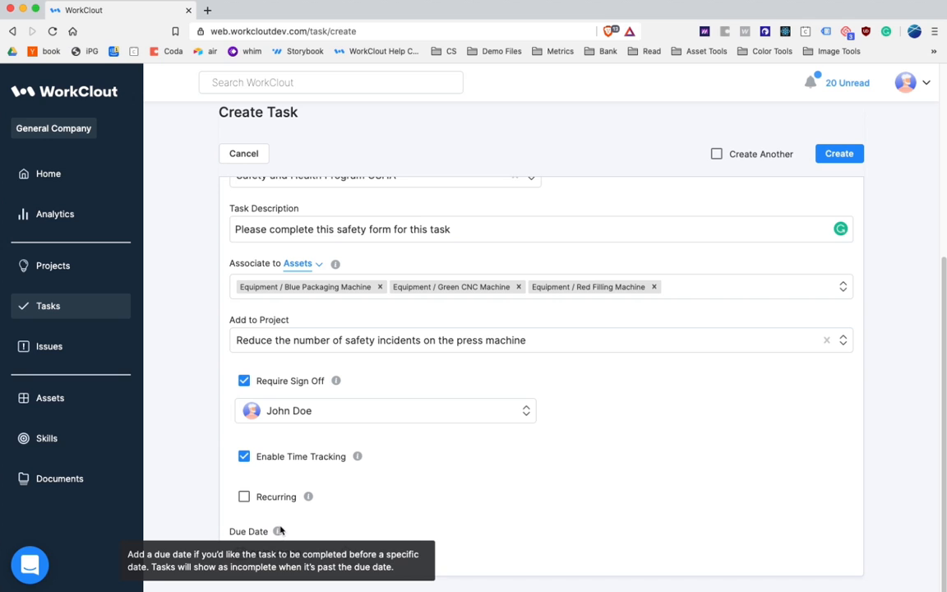
click(279, 498)
scroll(287, 499, down, 3)
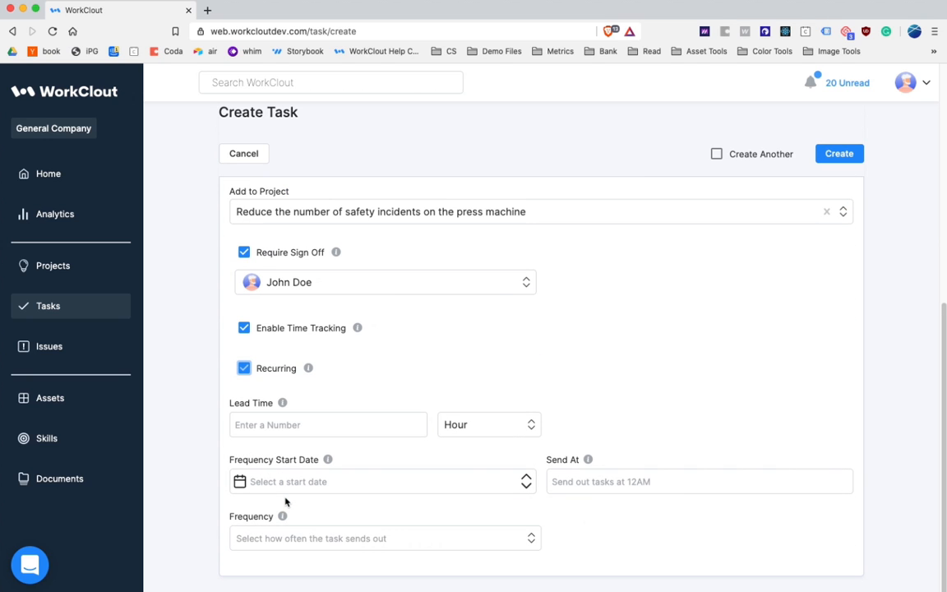
click(310, 427)
text(1)
Step: Set the recurring task's frequency start date to 06/19/2020 and its send time to 2:00 PM
click(332, 483)
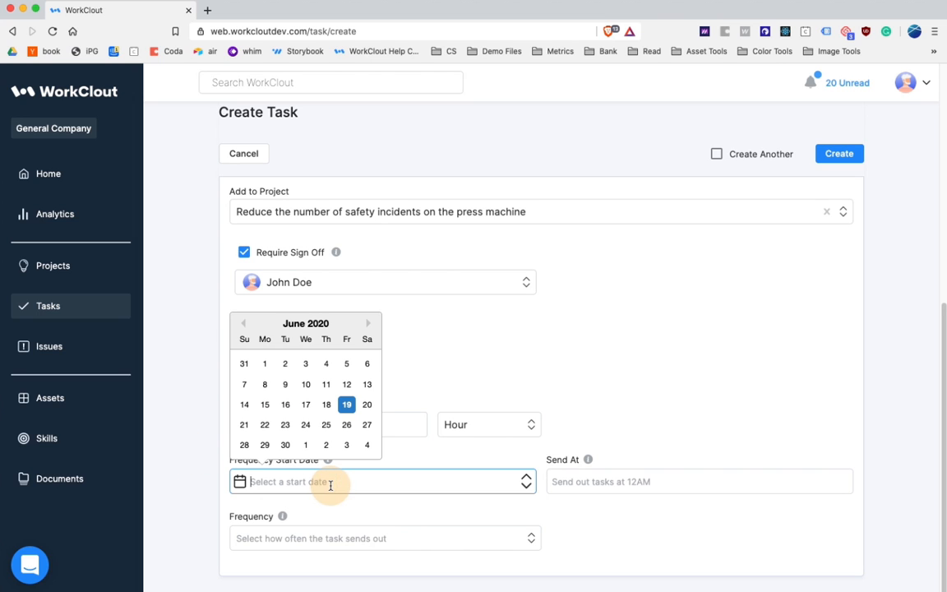
click(346, 405)
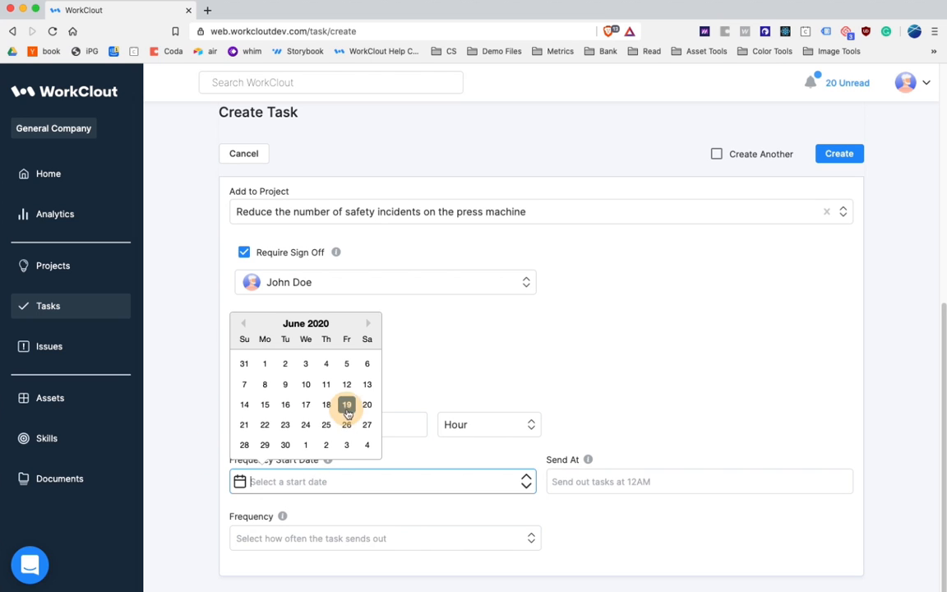
click(593, 484)
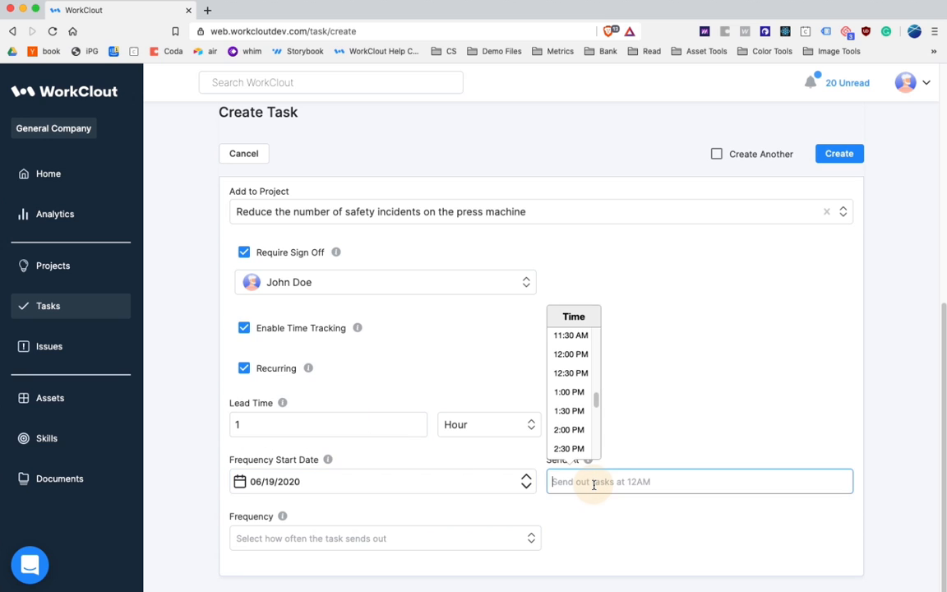
click(579, 431)
Step: Set the recurring task's frequency to every day
click(375, 540)
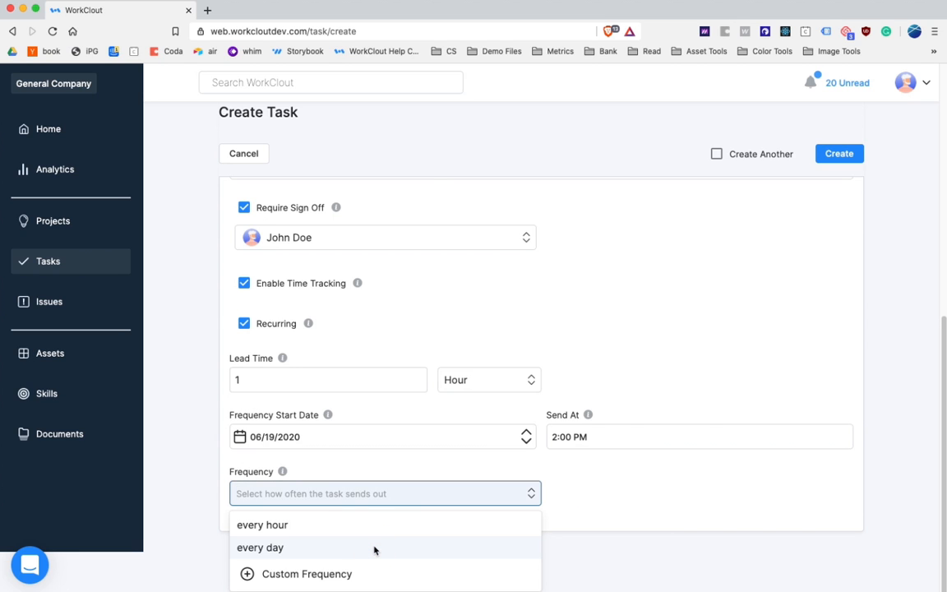
click(374, 547)
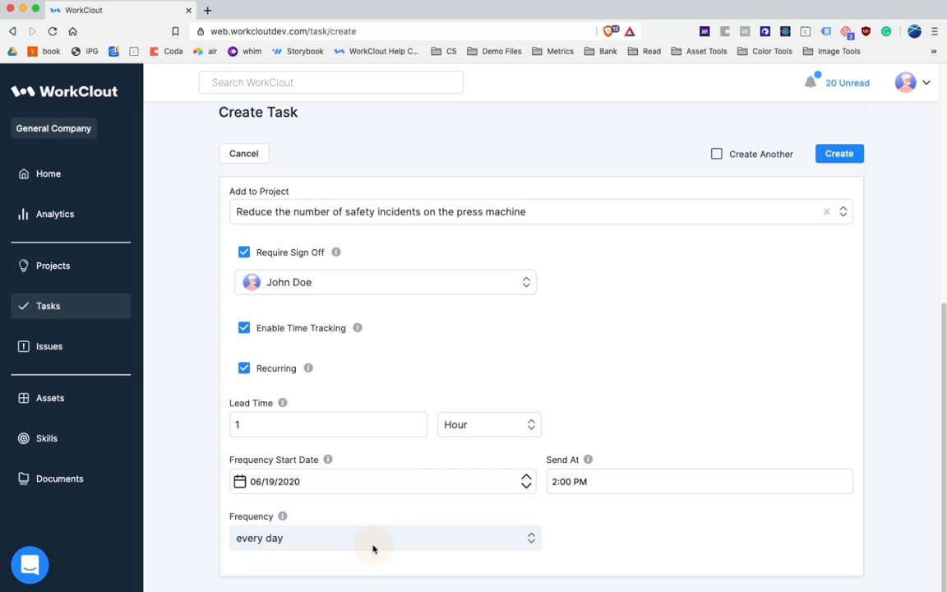
click(596, 541)
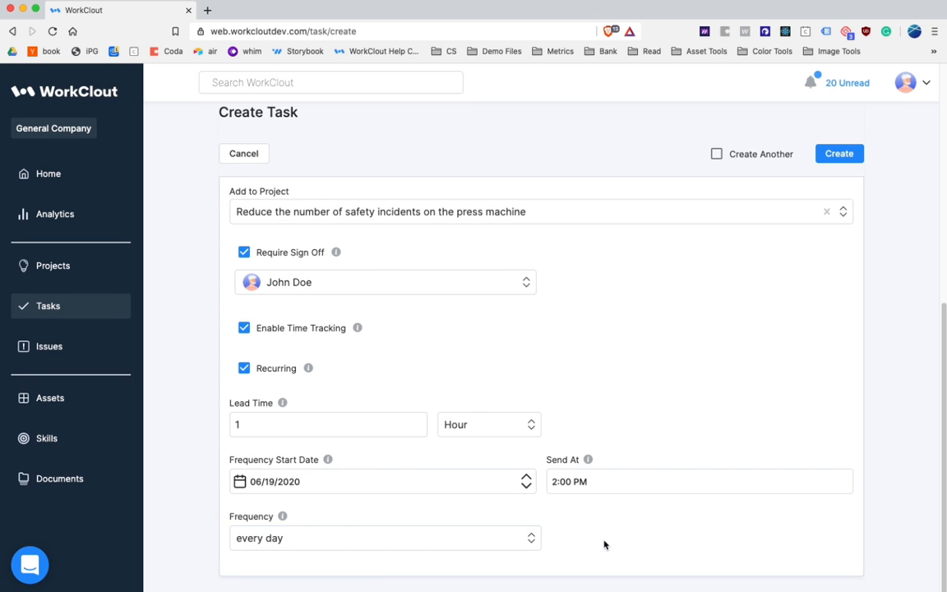
scroll(604, 544, up, 10)
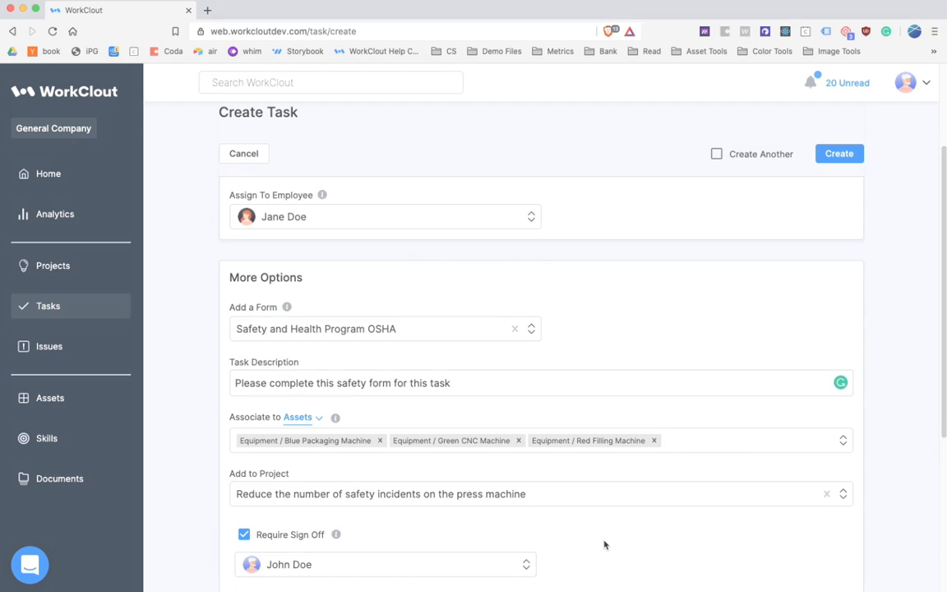